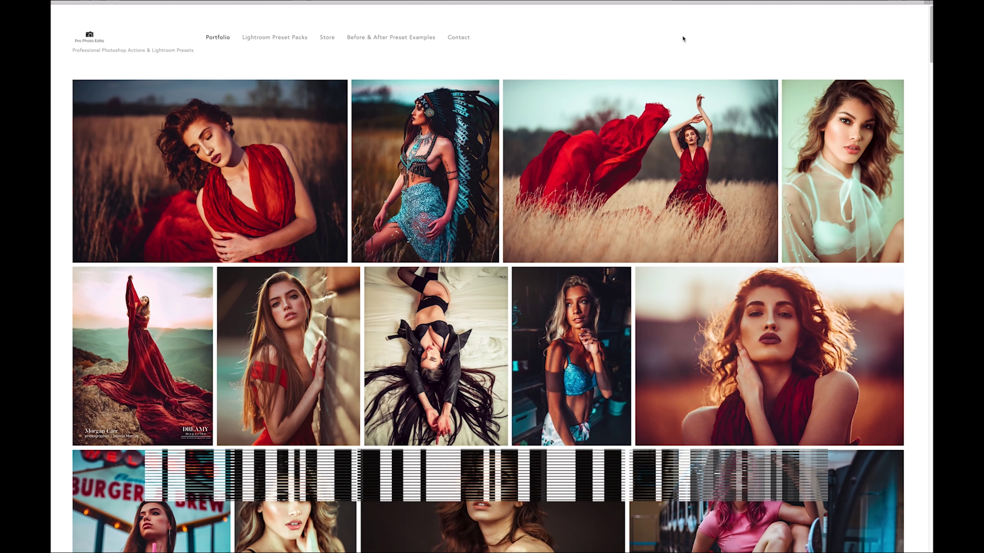
- Scroll down the Pro Photo Edits portfolio page to browse the portrait work
{"action": "scroll", "coordinate": [501, 59], "scroll_direction": "down", "scroll_amount": 8}
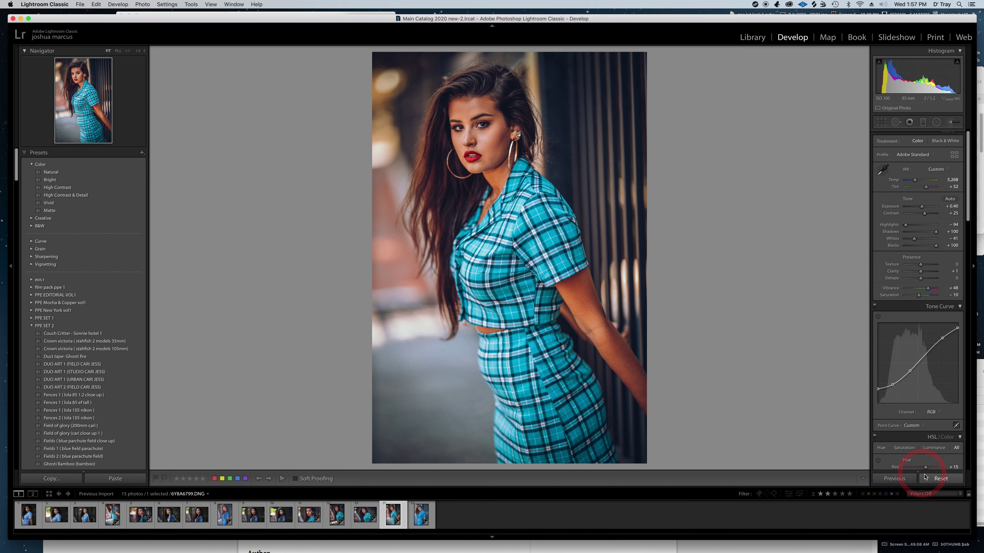
- Reset the plaid portrait to defaults, inspect the raw at 1:1, then show shadow clipping at Fit
{"action": "left_click", "coordinate": [939, 479]}
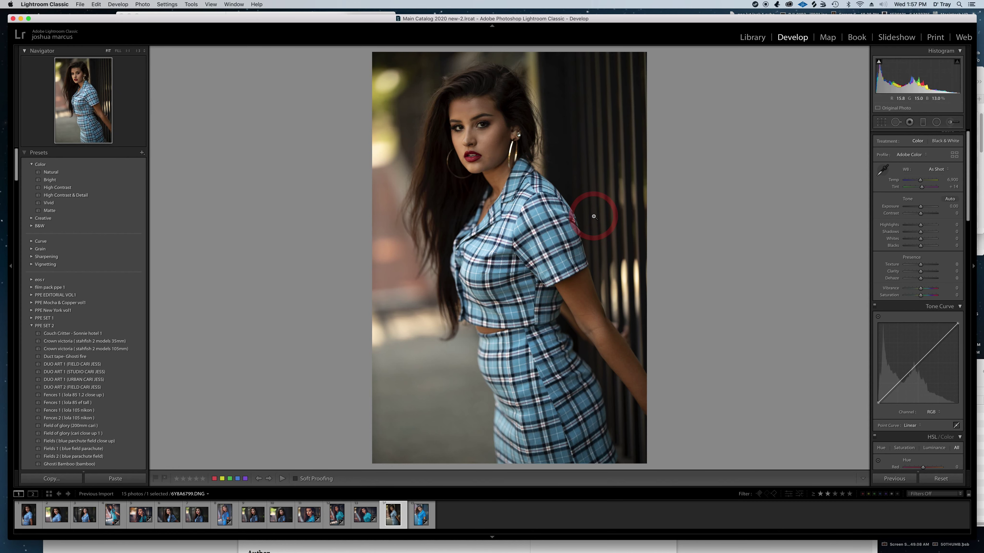
{"action": "left_click", "coordinate": [492, 135]}
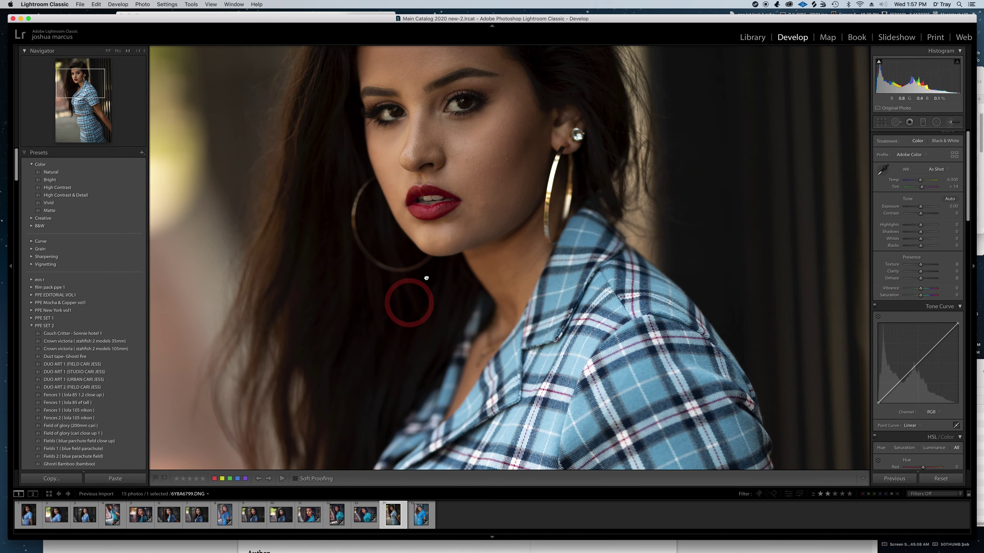
{"action": "left_click_drag", "start_coordinate": [406, 296], "coordinate": [547, 160]}
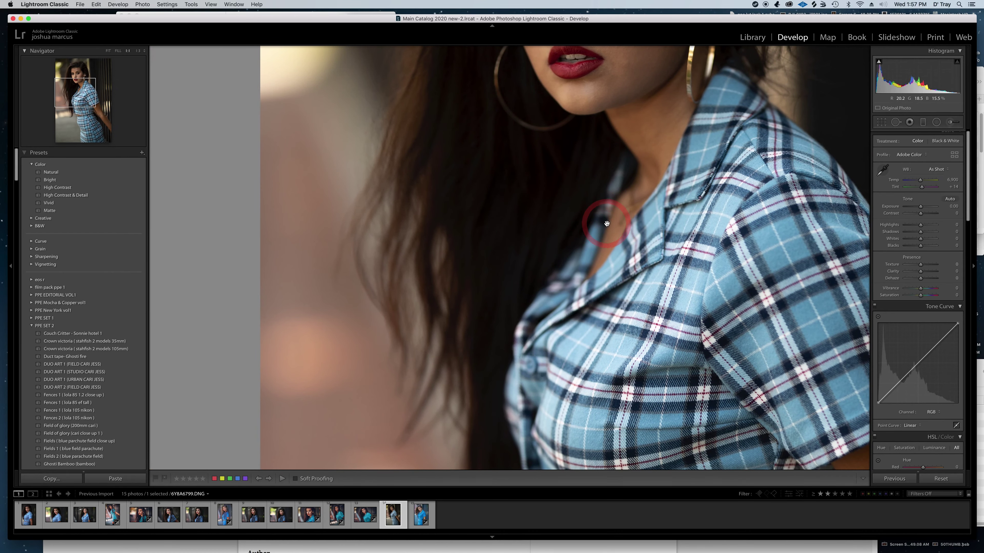
{"action": "left_click", "coordinate": [596, 219]}
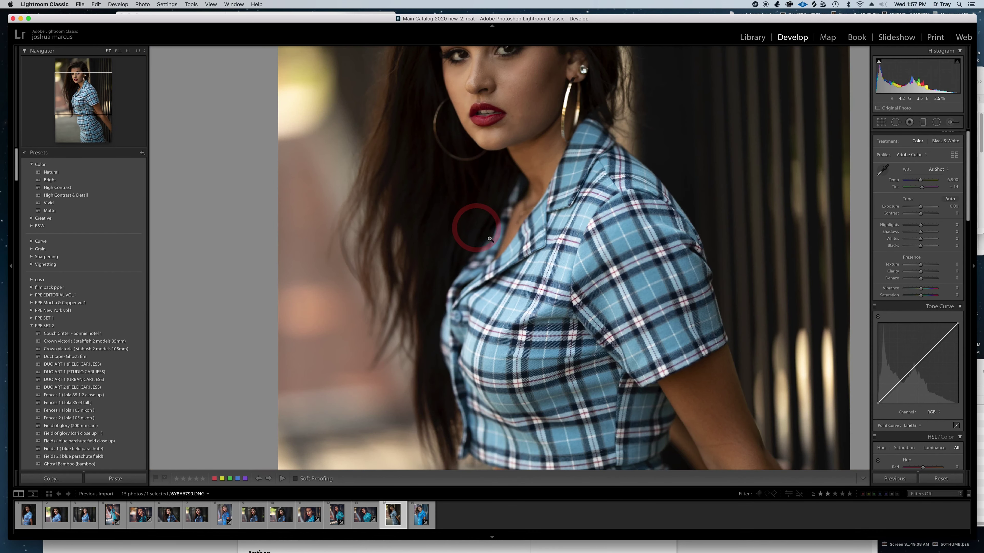
{"action": "left_click", "coordinate": [490, 239]}
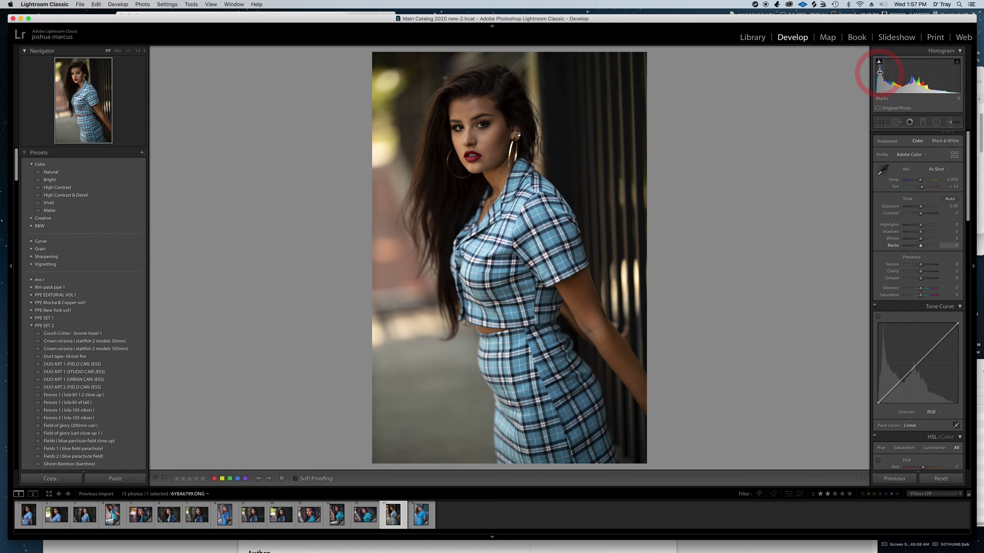
{"action": "left_click", "coordinate": [879, 62]}
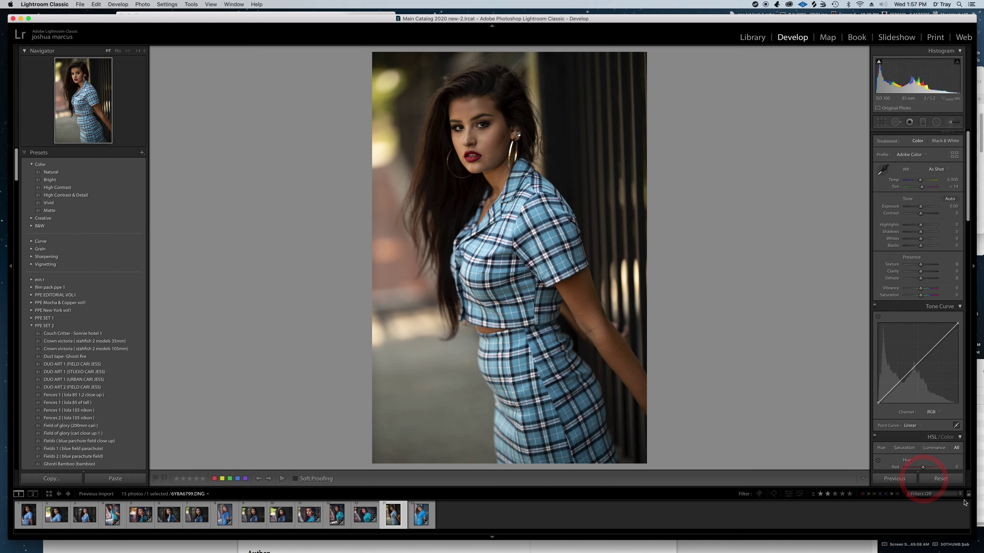
- Undo Reset Settings to restore the edits and review the right panel down to Calibration
{"action": "key", "text": "super+z"}
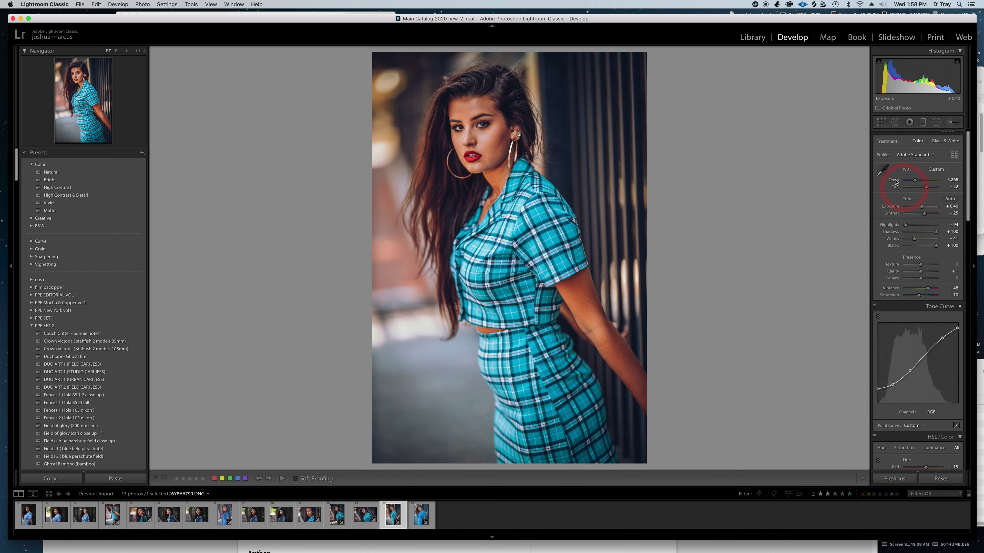
{"action": "left_click", "coordinate": [967, 461]}
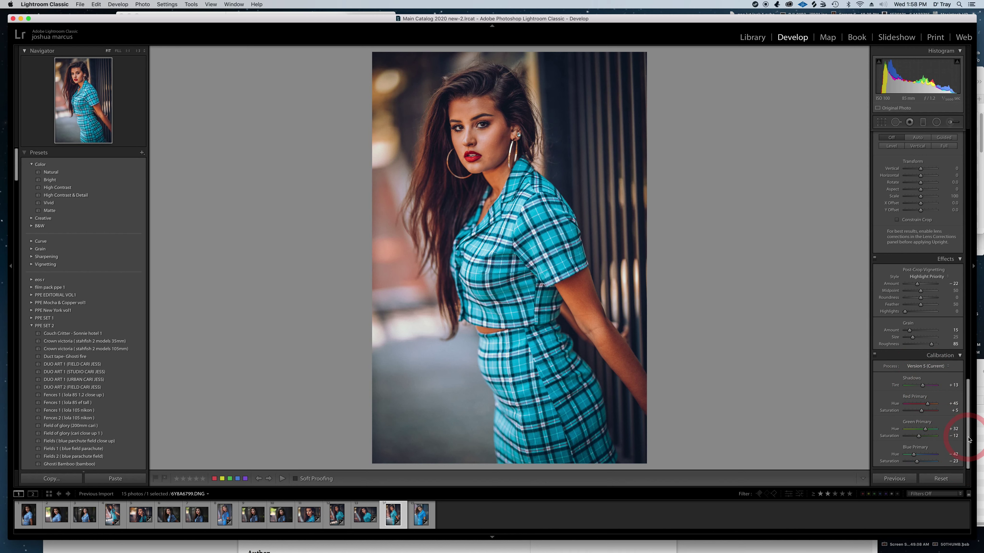
{"action": "left_click", "coordinate": [969, 337]}
{"action": "left_click_drag", "start_coordinate": [968, 338], "coordinate": [968, 190]}
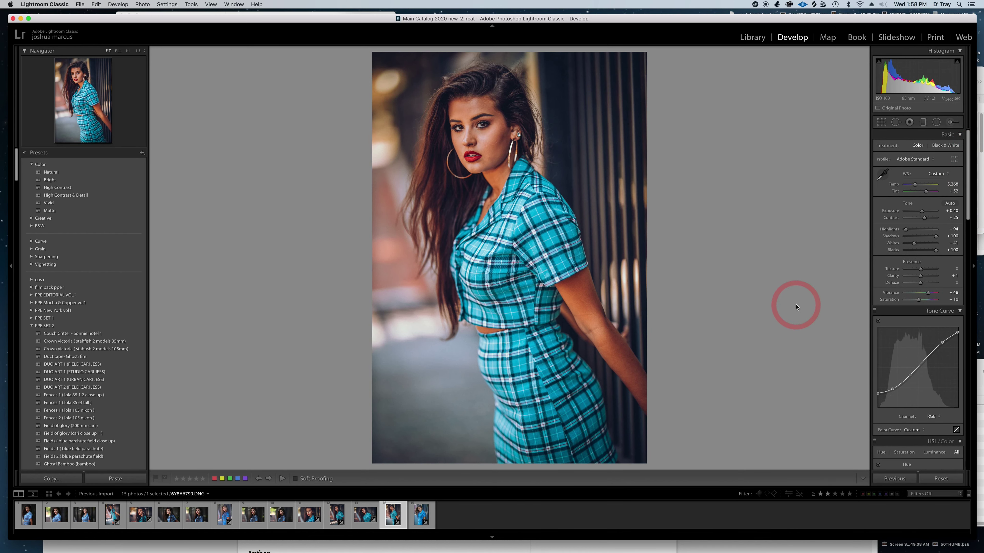
- Inspect the restored portrait at 1:1 across the face, skin, neck and shirt
{"action": "key", "text": "z"}
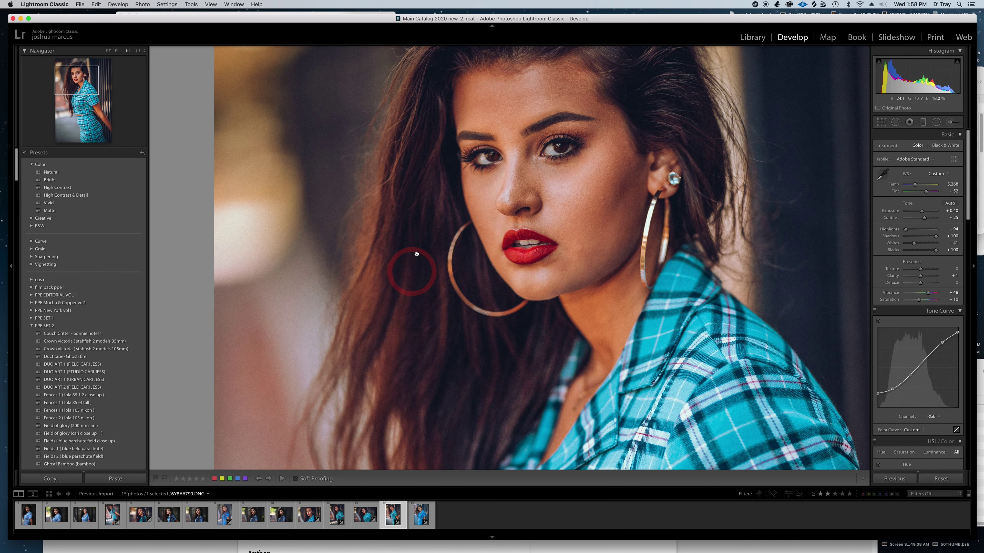
{"action": "left_click_drag", "start_coordinate": [417, 254], "coordinate": [428, 209]}
{"action": "left_click_drag", "start_coordinate": [430, 336], "coordinate": [478, 391]}
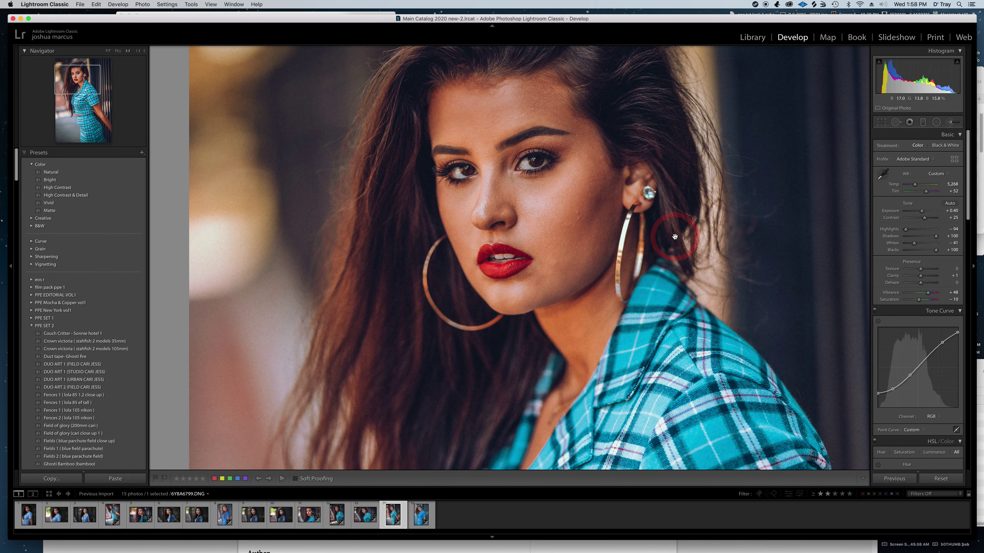
{"action": "mouse_move", "coordinate": [666, 176]}
{"action": "left_mouse_down"}
{"action": "mouse_move", "coordinate": [665, 241]}
{"action": "mouse_move", "coordinate": [679, 171]}
{"action": "left_mouse_up"}
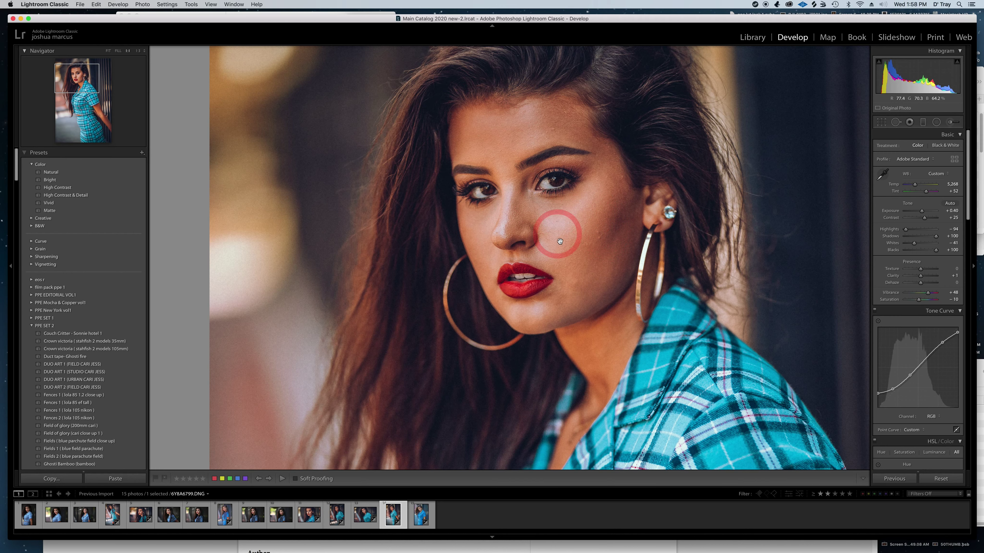
{"action": "left_click_drag", "start_coordinate": [621, 259], "coordinate": [636, 135]}
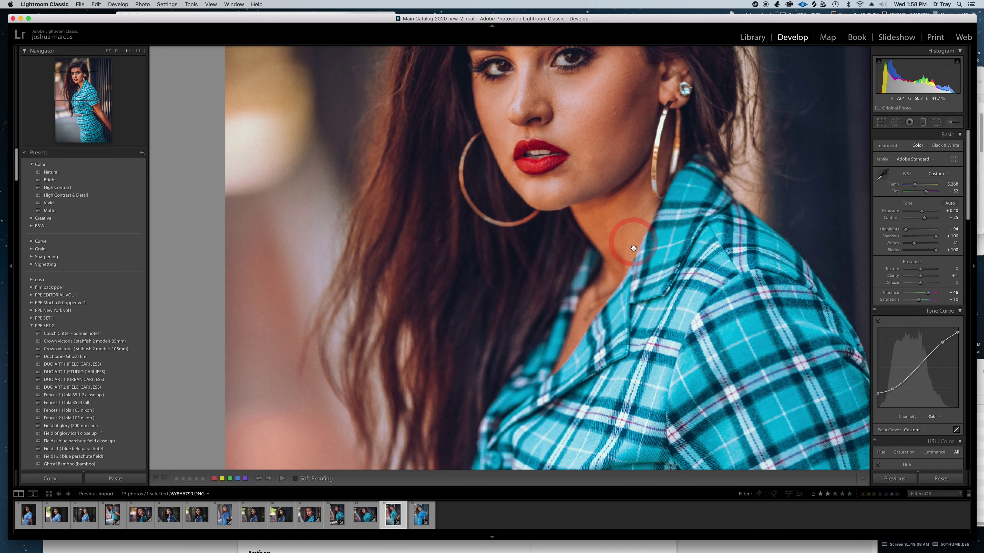
- Check DSC_6314 against its reset state, restore its edits, then compare it with 6Y8A6799
{"action": "left_click", "coordinate": [576, 258]}
{"action": "left_click", "coordinate": [112, 515]}
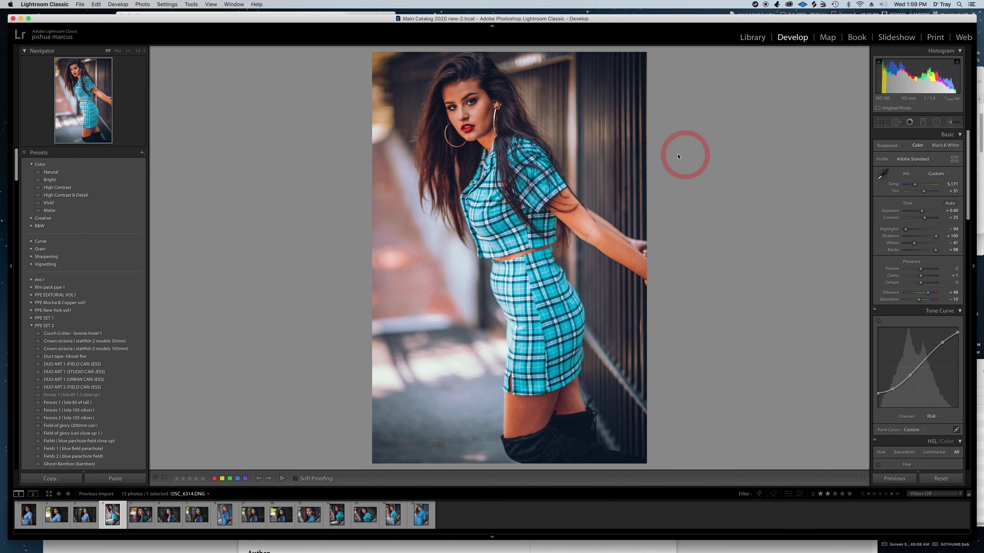
{"action": "left_click", "coordinate": [941, 479]}
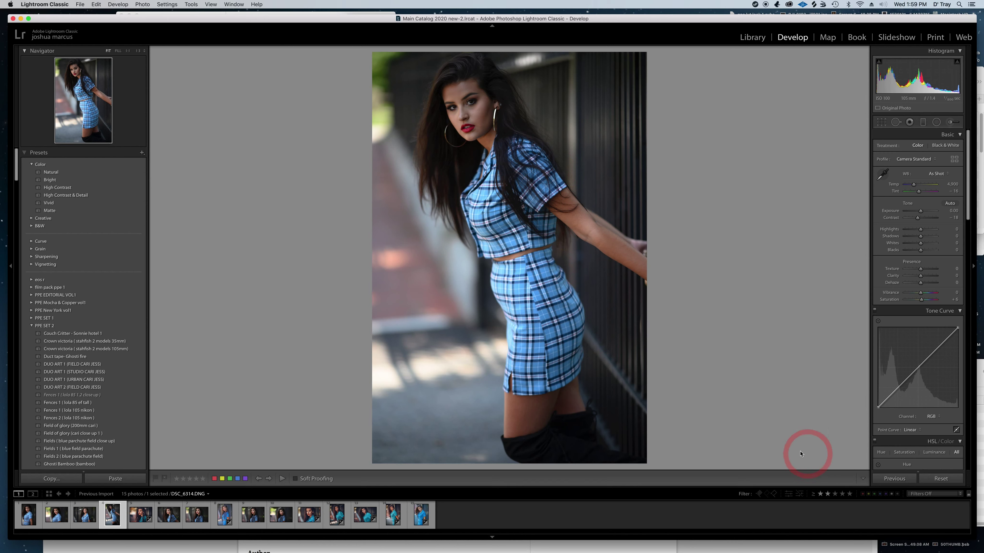
{"action": "key", "text": "cmd+z"}
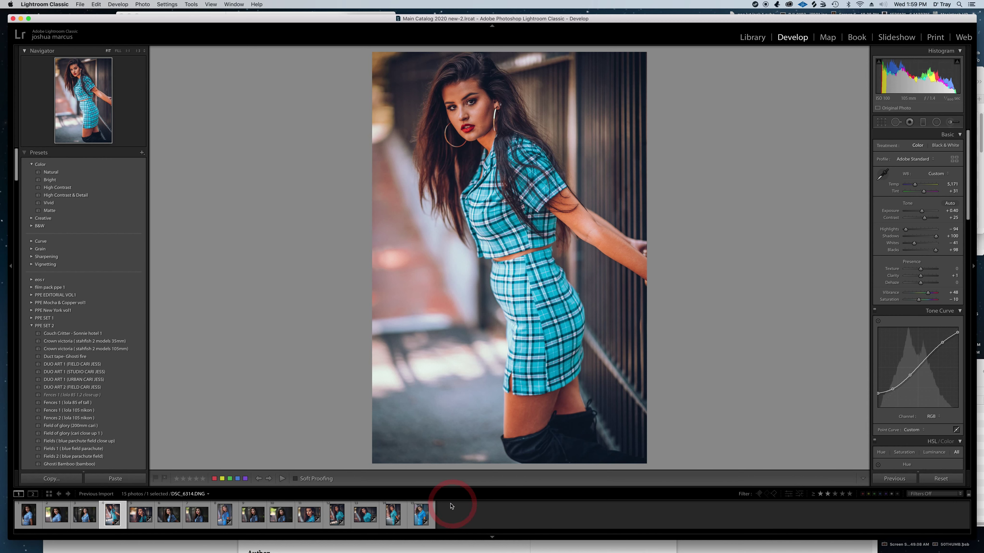
{"action": "left_click", "coordinate": [395, 517], "text": "super"}
{"action": "key", "text": "c"}
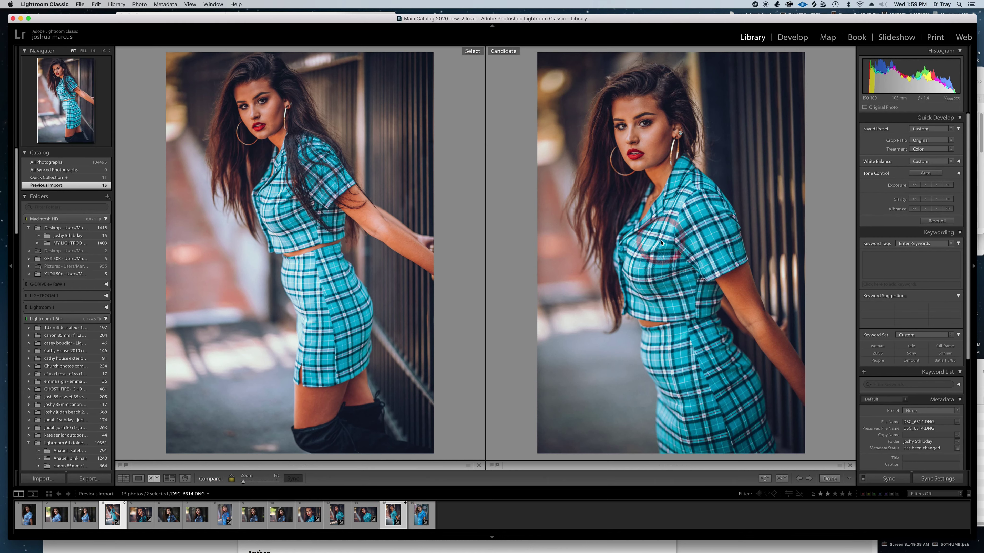
- Zoom both compared portraits to 1:1 and pan across the faces, hair and shirt
{"action": "left_click", "coordinate": [299, 155]}
{"action": "left_click_drag", "start_coordinate": [628, 196], "coordinate": [626, 268]}
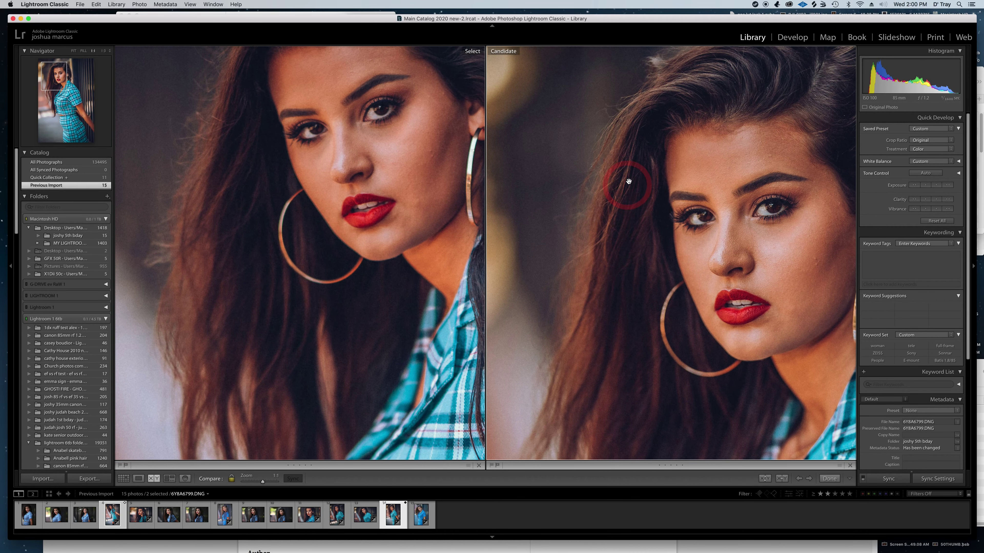
{"action": "left_click_drag", "start_coordinate": [628, 182], "coordinate": [303, 359]}
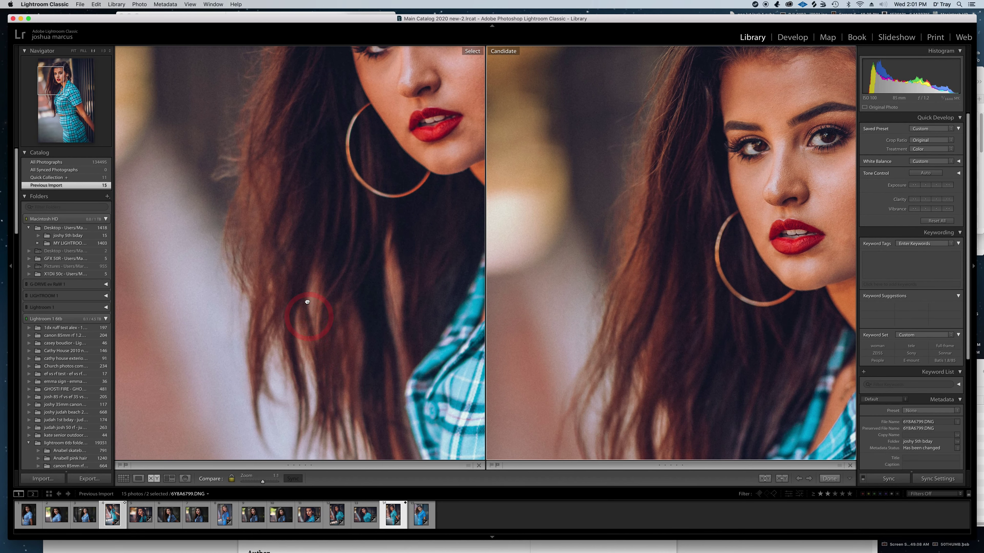
{"action": "left_click_drag", "start_coordinate": [307, 302], "coordinate": [270, 272]}
- With 6Y8A6799 active, compare faces, earring and shirt at 1:1, then bring up 6Y8A6721
{"action": "left_click", "coordinate": [589, 260]}
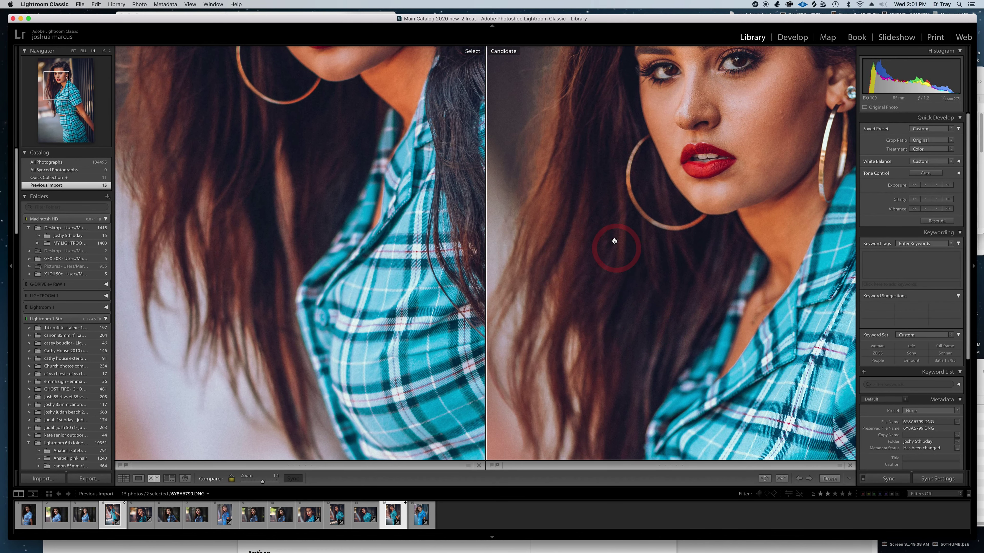
{"action": "mouse_move", "coordinate": [614, 241]}
{"action": "left_mouse_down"}
{"action": "mouse_move", "coordinate": [618, 312]}
{"action": "mouse_move", "coordinate": [608, 272]}
{"action": "mouse_move", "coordinate": [622, 238]}
{"action": "left_mouse_up"}
{"action": "left_click_drag", "start_coordinate": [287, 226], "coordinate": [271, 295]}
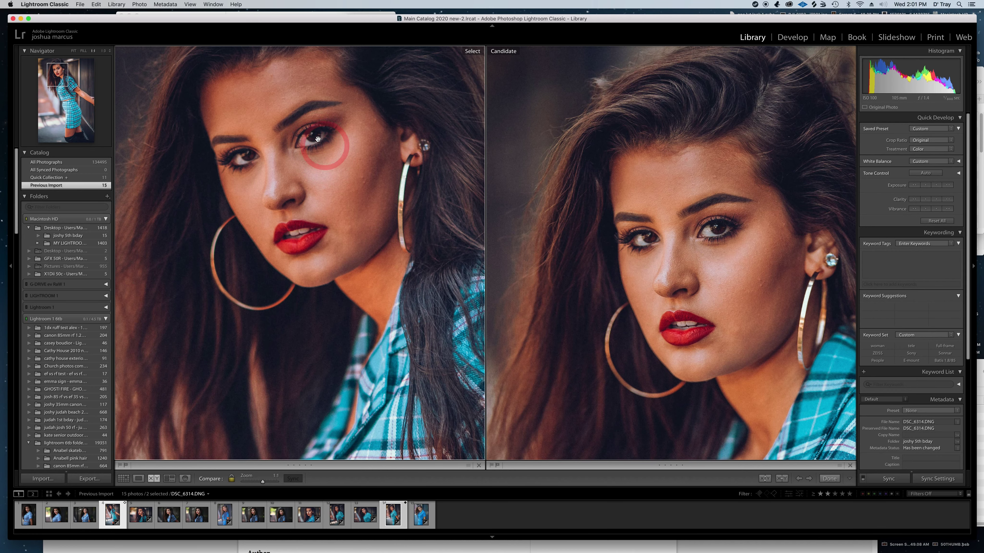
{"action": "left_click_drag", "start_coordinate": [318, 347], "coordinate": [325, 124]}
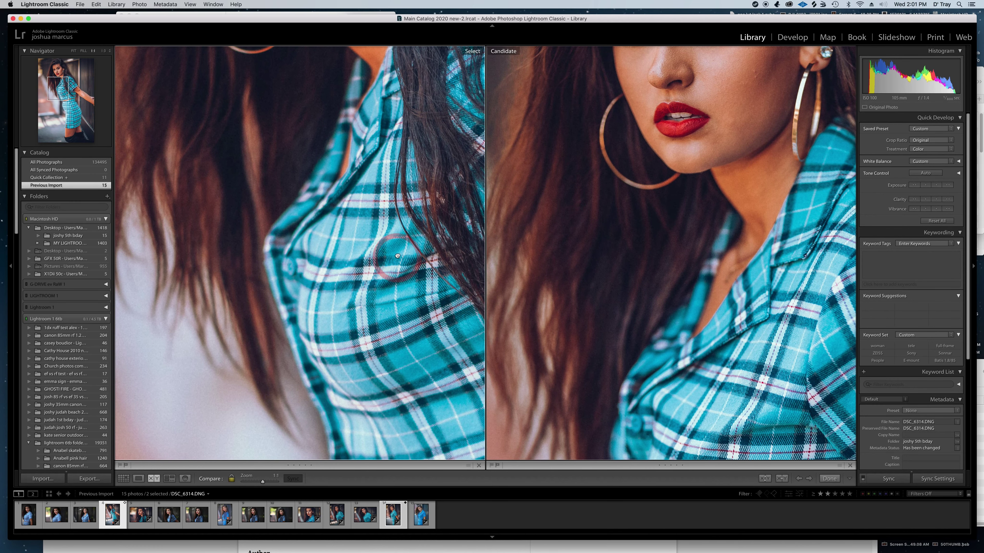
{"action": "left_click_drag", "start_coordinate": [397, 256], "coordinate": [333, 204]}
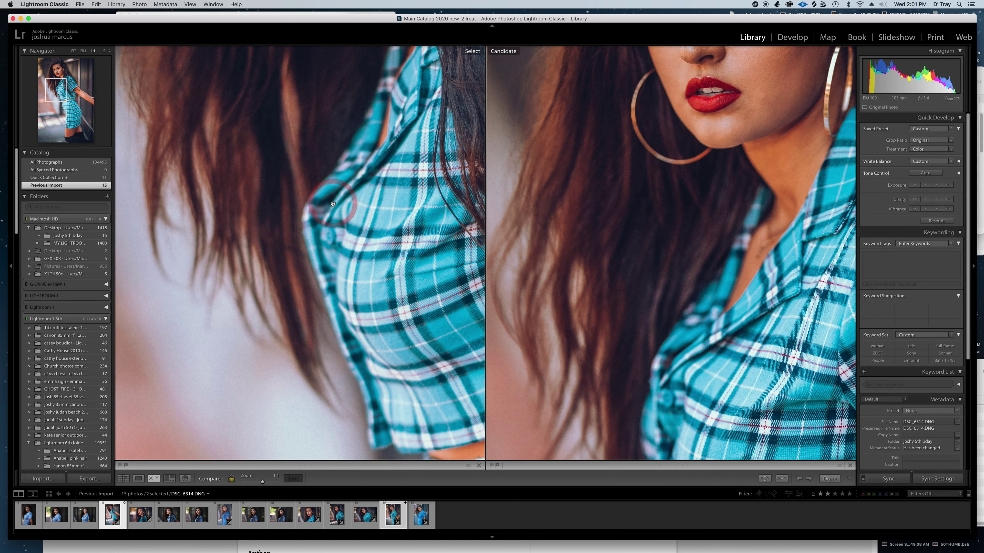
{"action": "left_click_drag", "start_coordinate": [334, 136], "coordinate": [323, 253]}
{"action": "left_click_drag", "start_coordinate": [369, 158], "coordinate": [337, 267]}
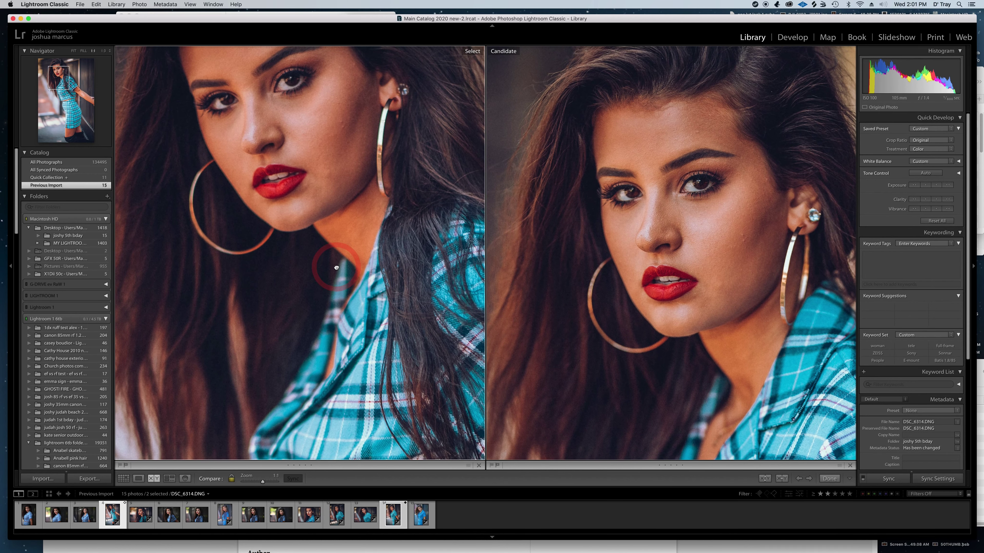
{"action": "left_click_drag", "start_coordinate": [334, 158], "coordinate": [340, 253]}
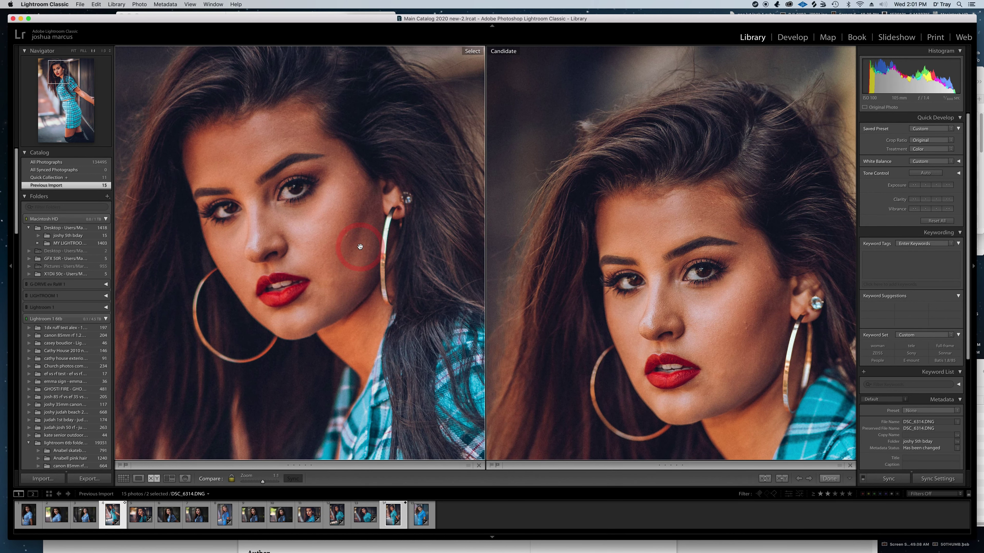
{"action": "left_click_drag", "start_coordinate": [377, 218], "coordinate": [342, 253]}
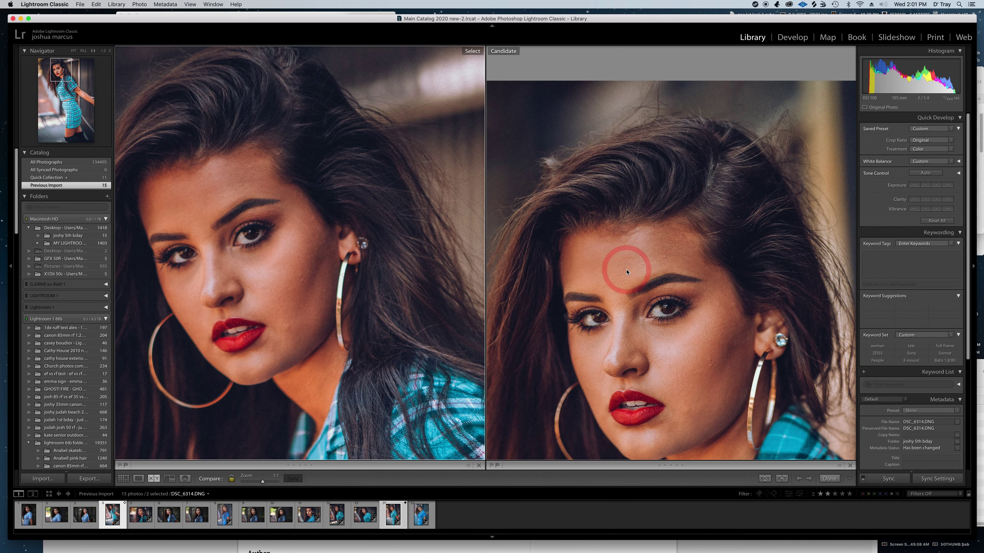
{"action": "left_click_drag", "start_coordinate": [631, 378], "coordinate": [635, 271]}
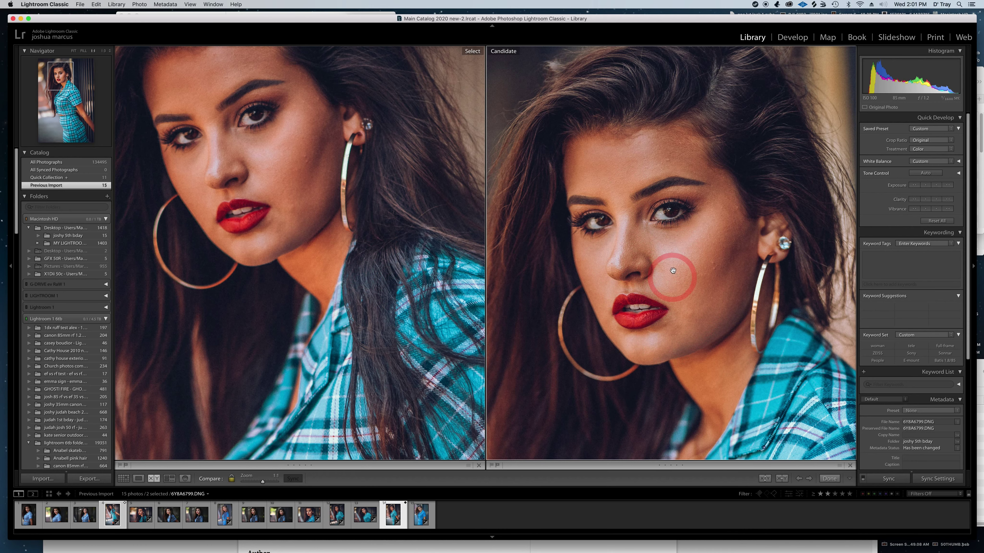
{"action": "scroll", "coordinate": [666, 271], "scroll_direction": "left", "scroll_amount": 3}
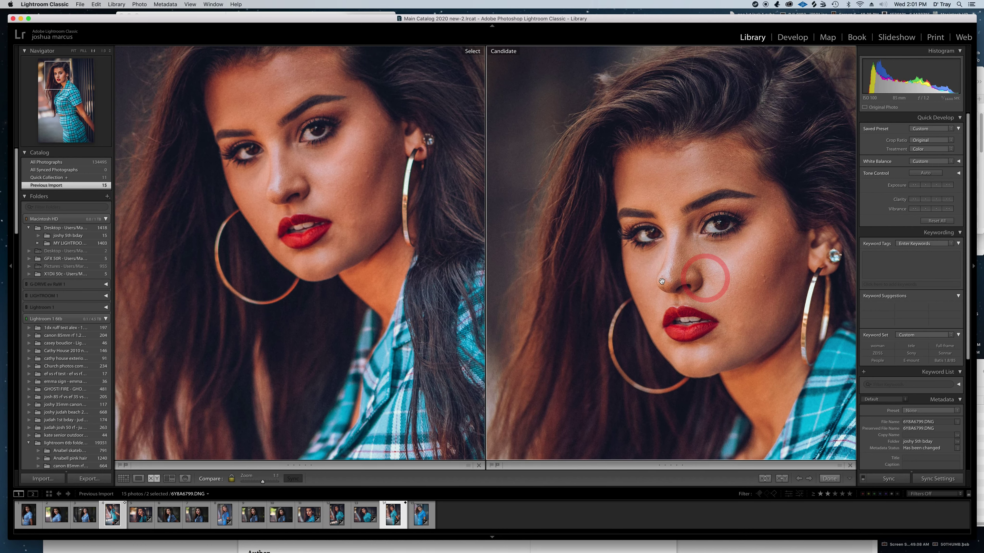
{"action": "left_click", "coordinate": [395, 250]}
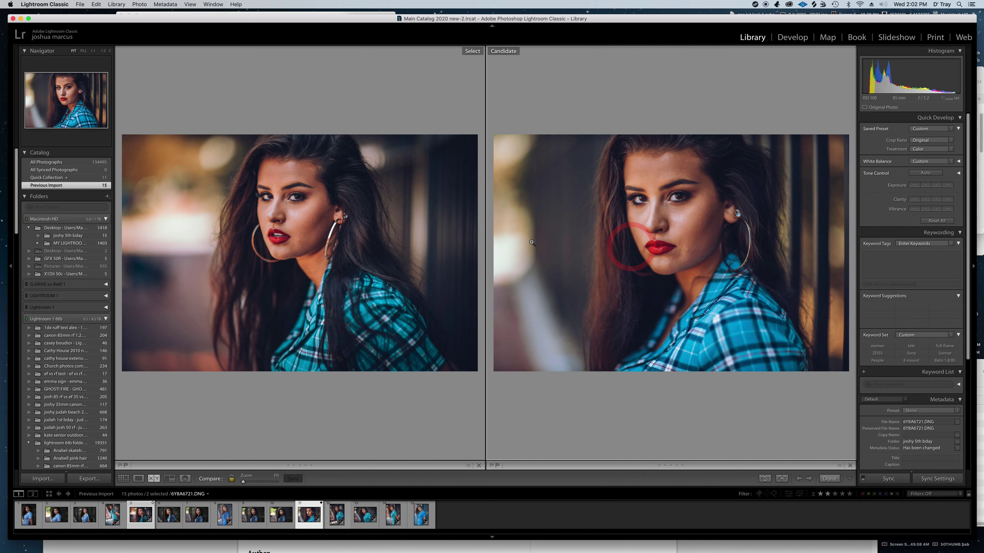
- Make DSC_6318 active and pan both 1:1 views across the face toward the eyes
{"action": "left_click", "coordinate": [300, 199]}
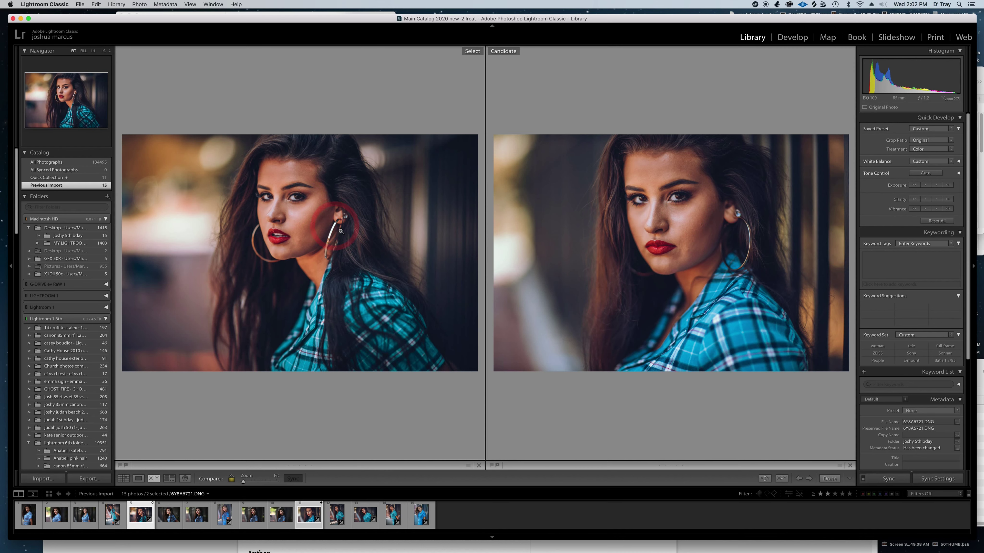
{"action": "left_click", "coordinate": [450, 323]}
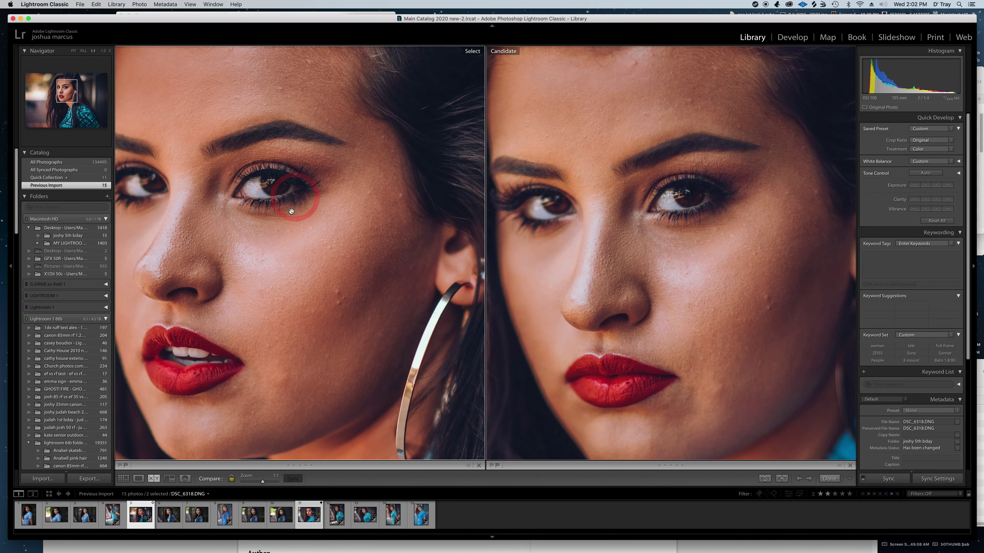
{"action": "left_click_drag", "start_coordinate": [292, 214], "coordinate": [373, 232]}
{"action": "left_click_drag", "start_coordinate": [374, 318], "coordinate": [350, 260]}
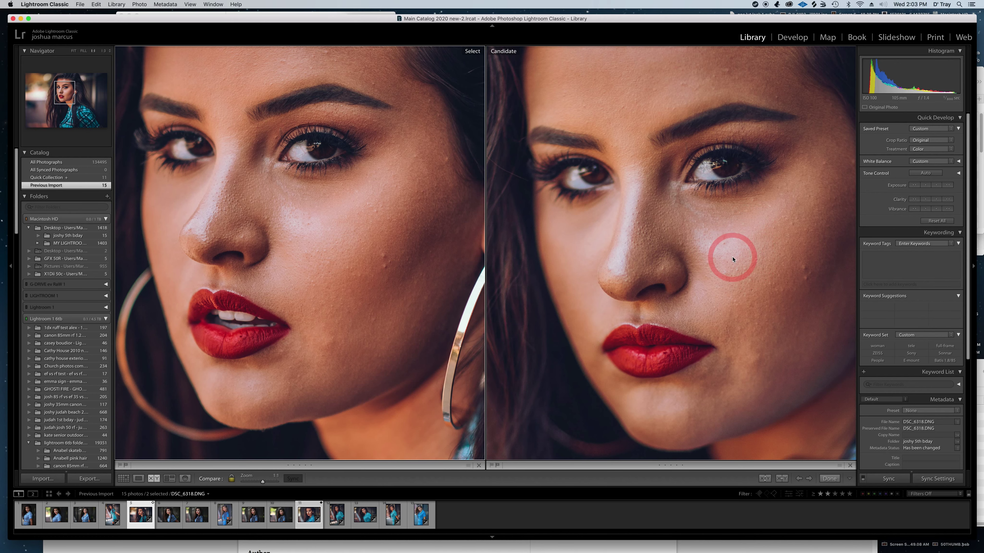
- Make 6Y8A6721 active, compare nose and cheek at 1:1, then return both to Fit
{"action": "left_click", "coordinate": [695, 250]}
{"action": "left_click", "coordinate": [695, 254]}
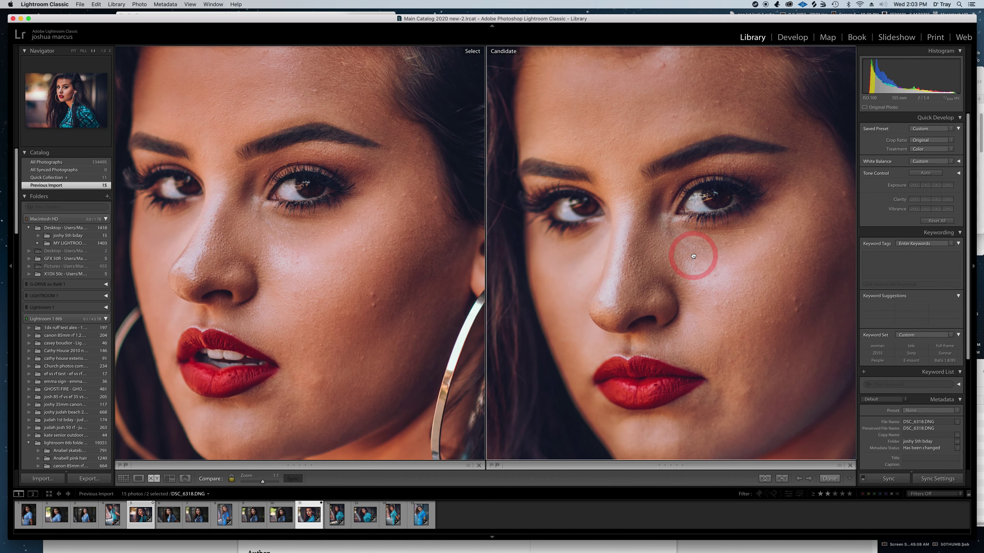
{"action": "left_click", "coordinate": [623, 162]}
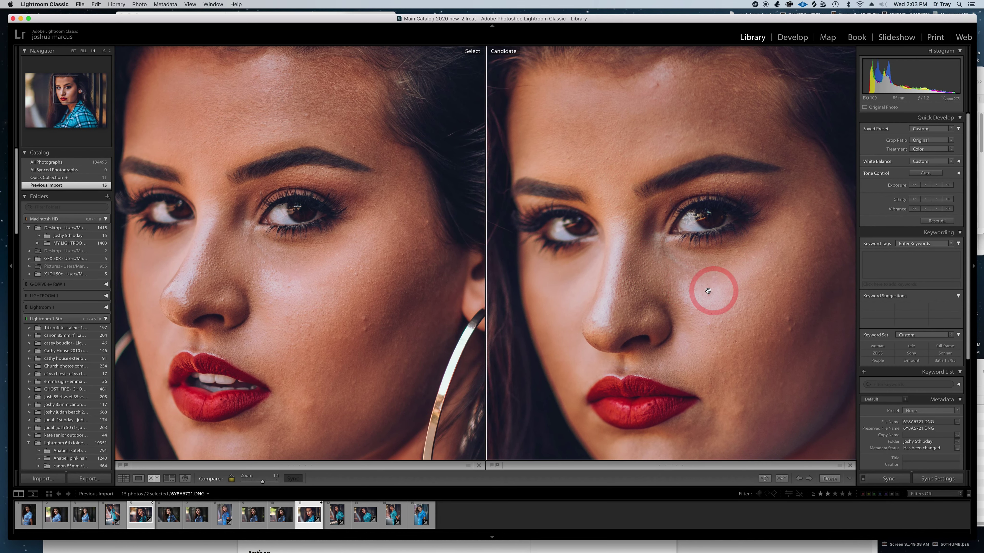
{"action": "left_click_drag", "start_coordinate": [626, 242], "coordinate": [628, 211]}
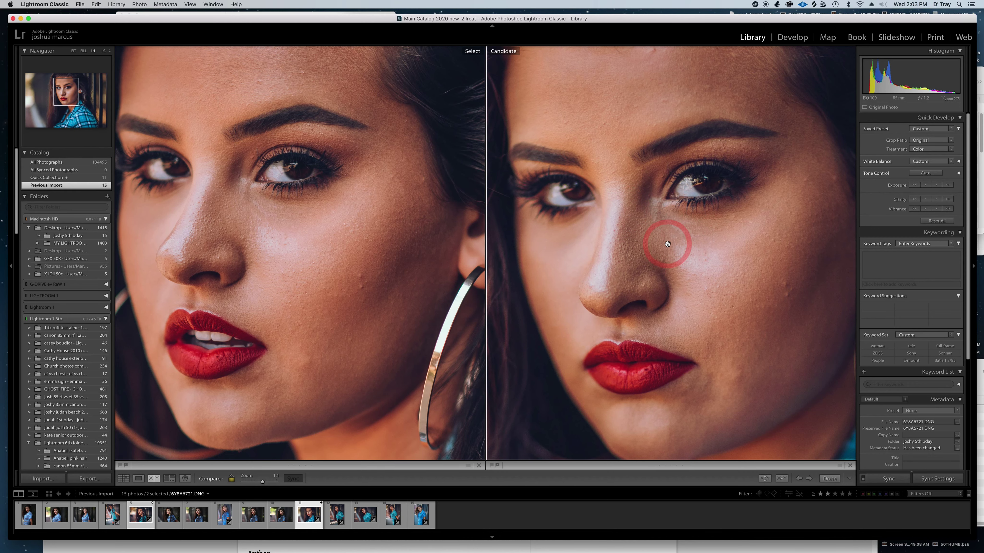
{"action": "left_click", "coordinate": [666, 243]}
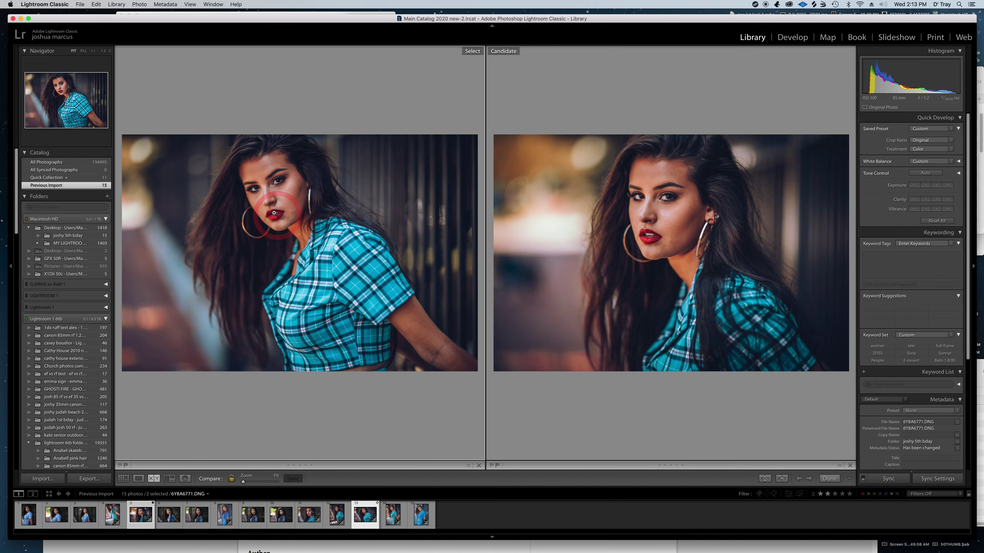
{"action": "left_click", "coordinate": [300, 189]}
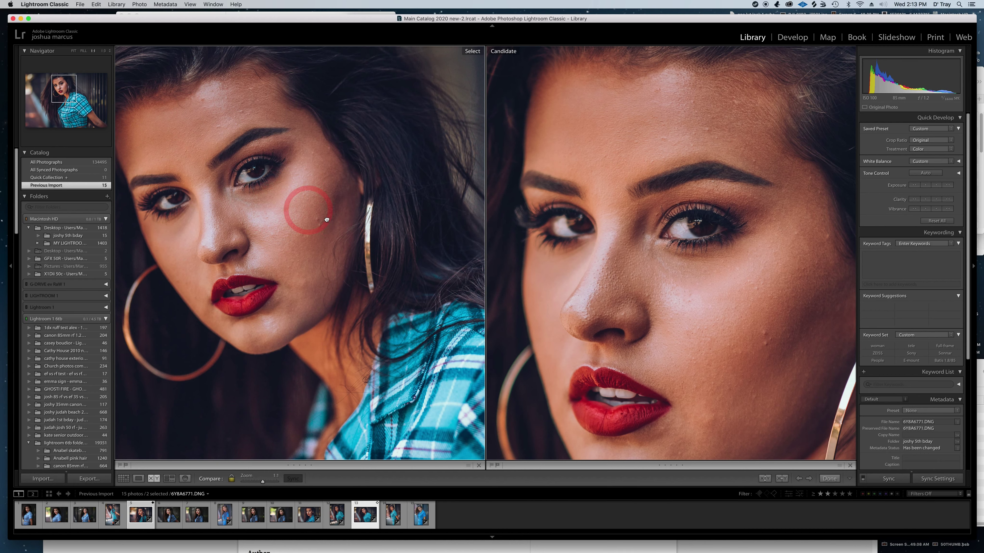
{"action": "left_click_drag", "start_coordinate": [326, 220], "coordinate": [301, 235]}
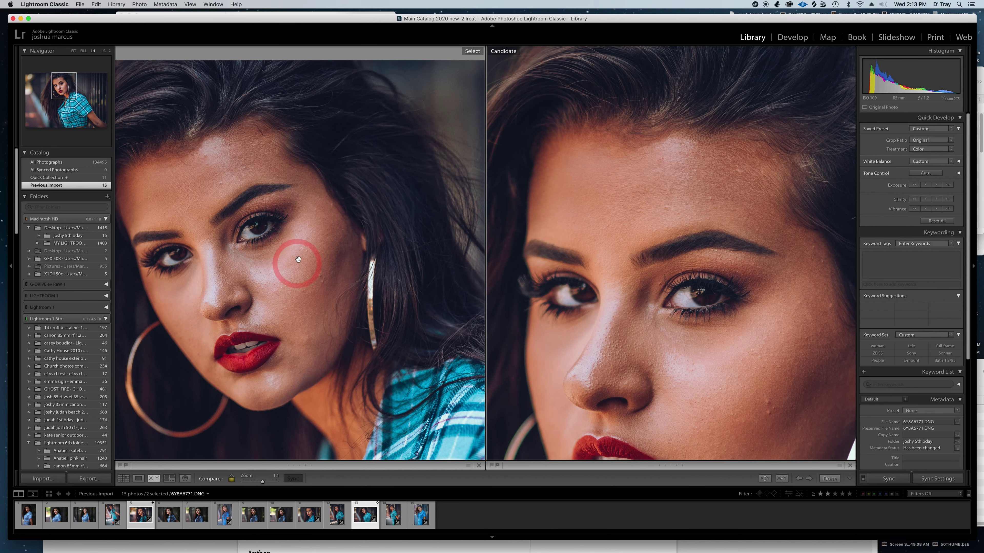
{"action": "left_click_drag", "start_coordinate": [258, 286], "coordinate": [289, 273]}
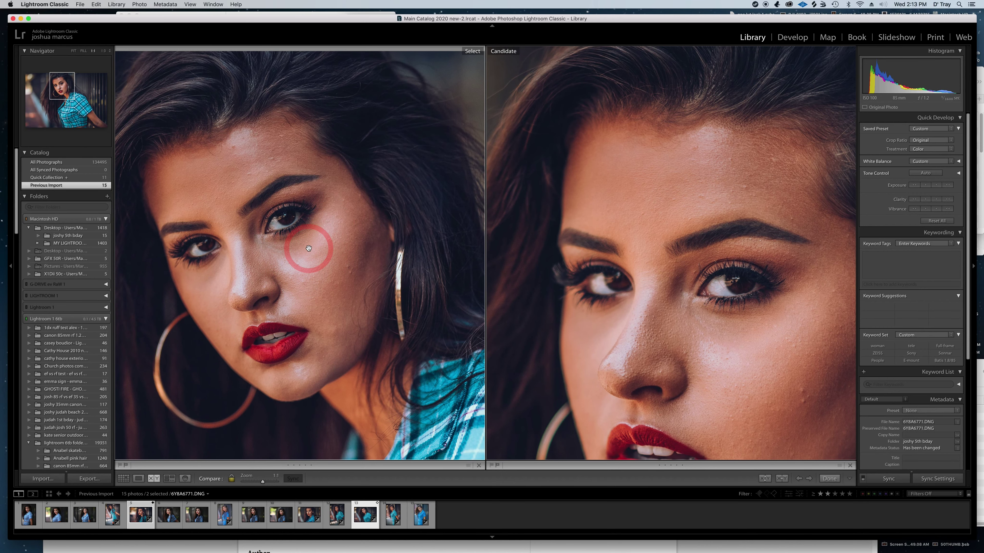
{"action": "scroll", "coordinate": [308, 264], "scroll_direction": "down", "scroll_amount": 3}
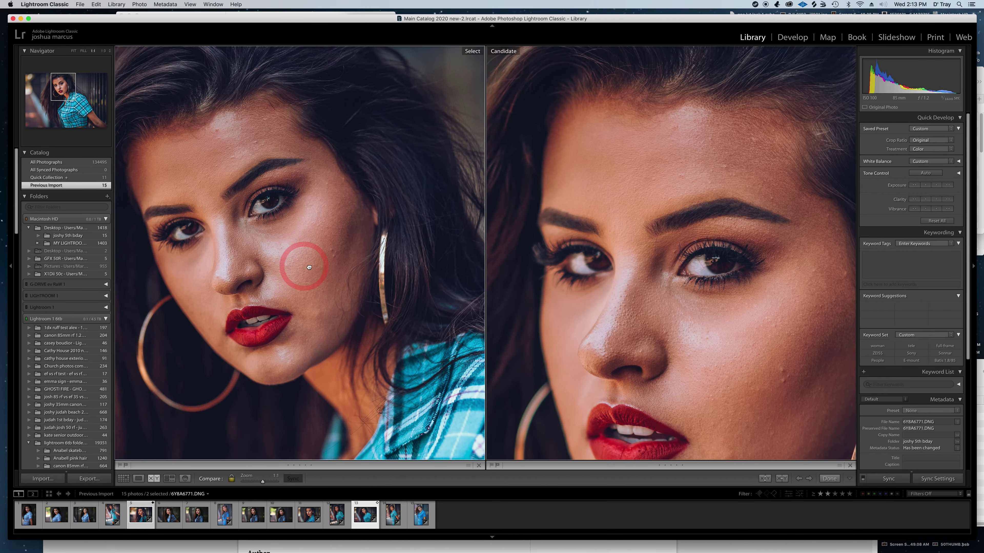
{"action": "scroll", "coordinate": [308, 268], "scroll_direction": "down", "scroll_amount": 2}
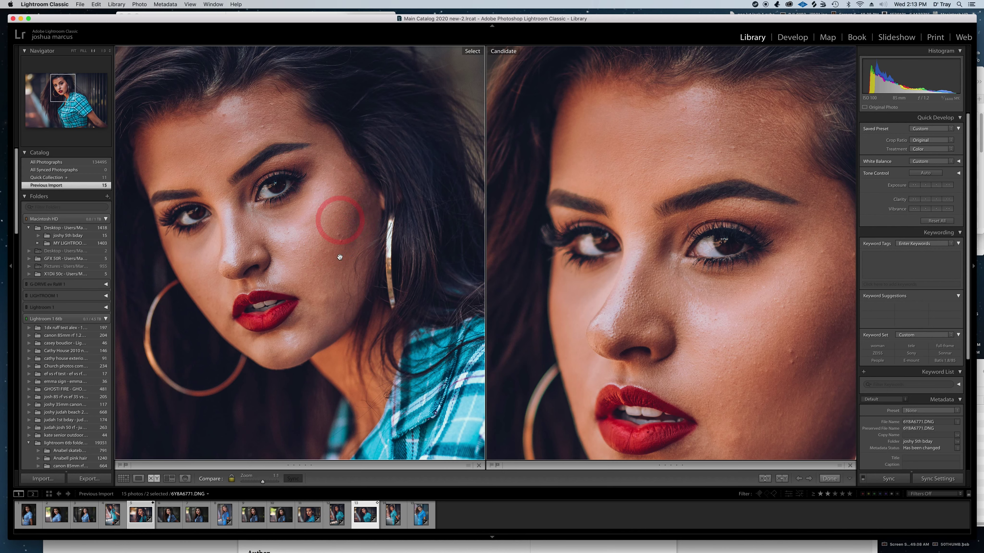
{"action": "left_click", "coordinate": [322, 251]}
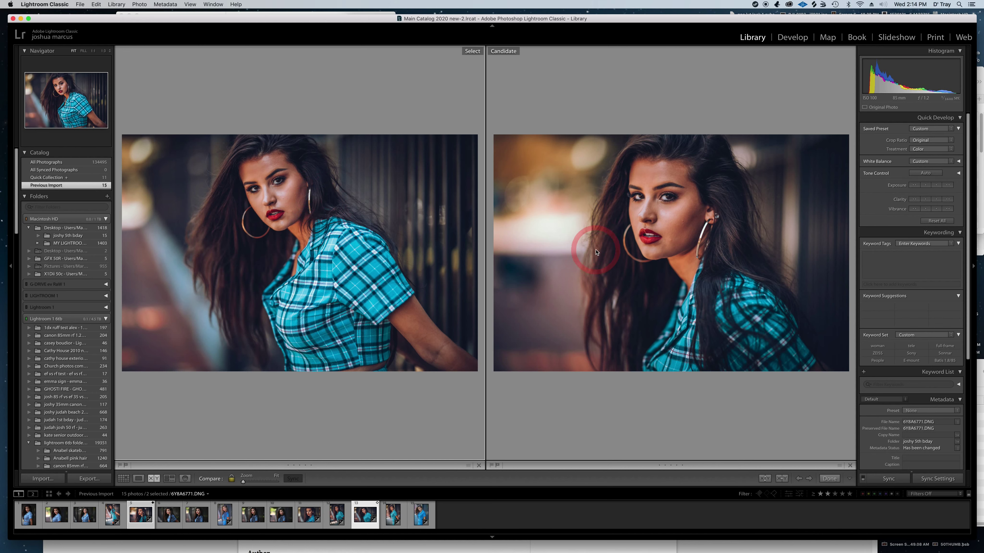
- Open candidate 6Y8A6771 alone in the Develop module with the D shortcut
{"action": "key", "text": "d"}
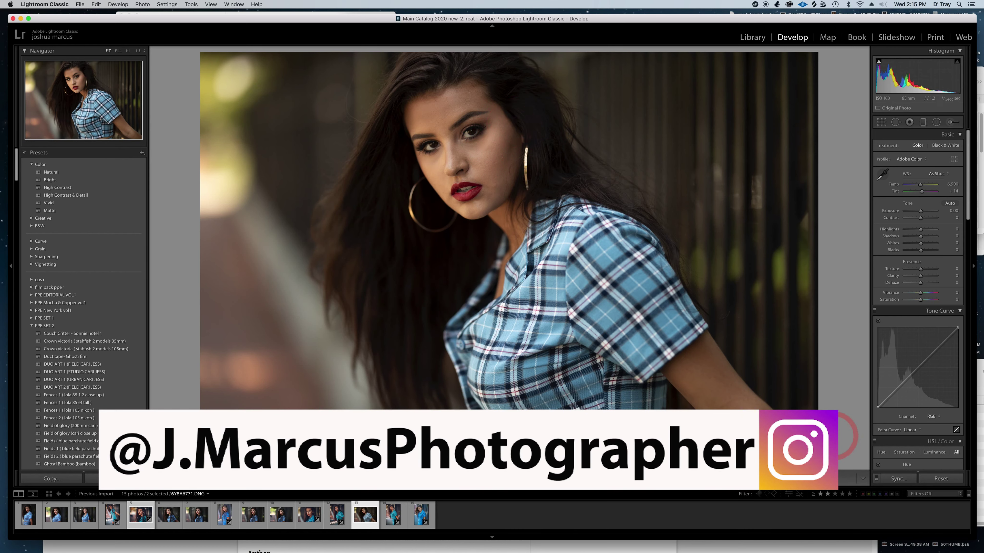
- Undo the reset to restore 6Y8A6771's edits, then show DSC_6318 in Develop
{"action": "key", "text": "super+z"}
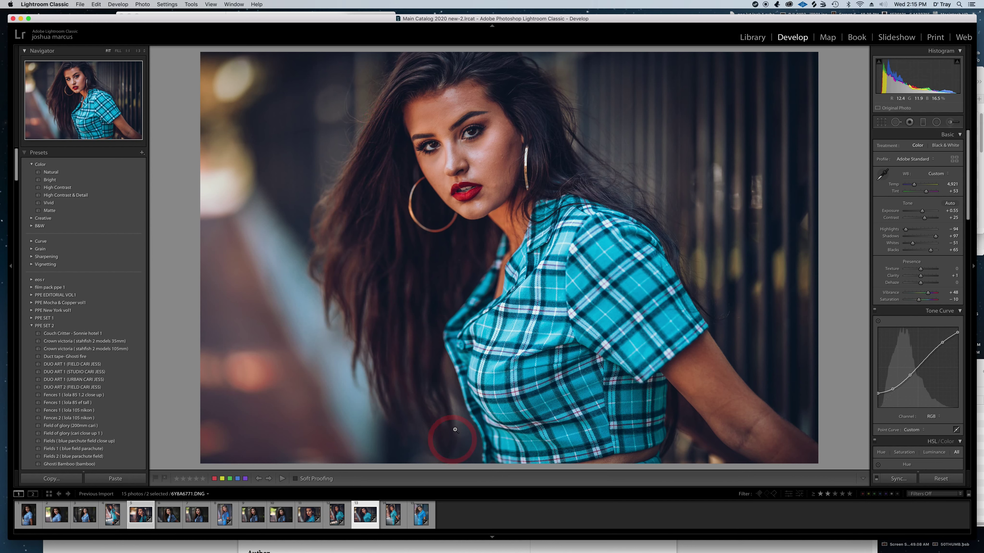
{"action": "left_click", "coordinate": [136, 517]}
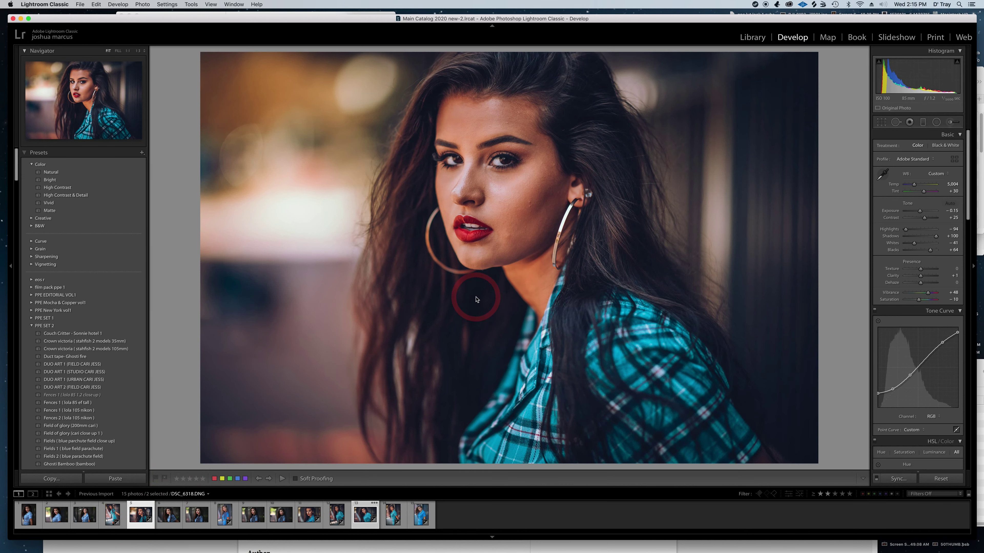